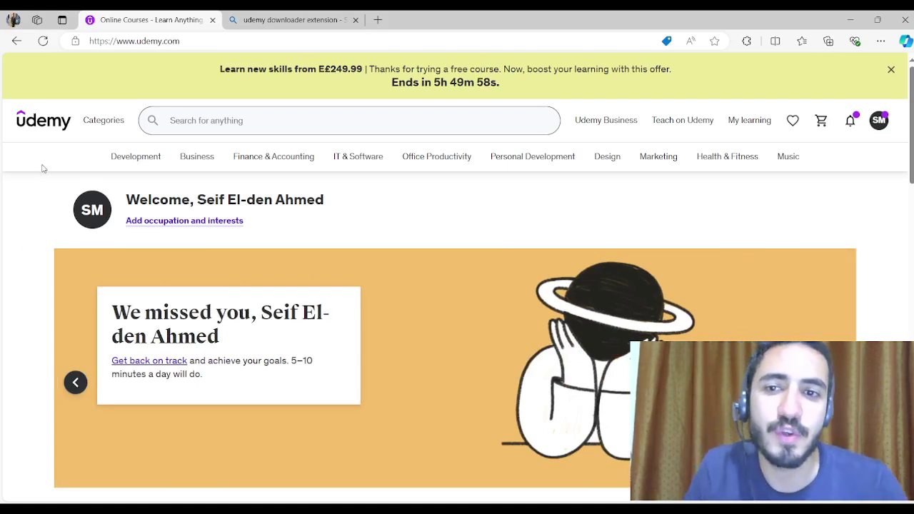
Step: Open the Business course category on Udemy and filter its courses by price to Free
click(196, 163)
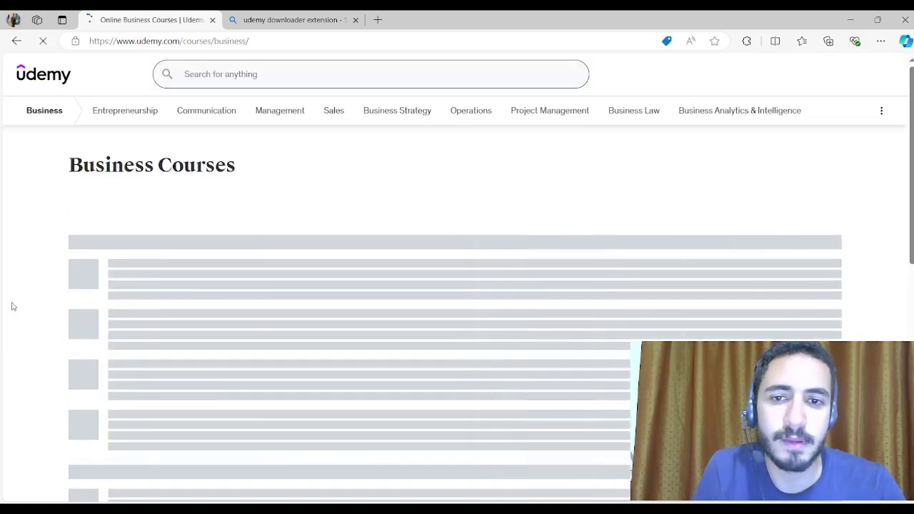
scroll(365, 498, down, 1)
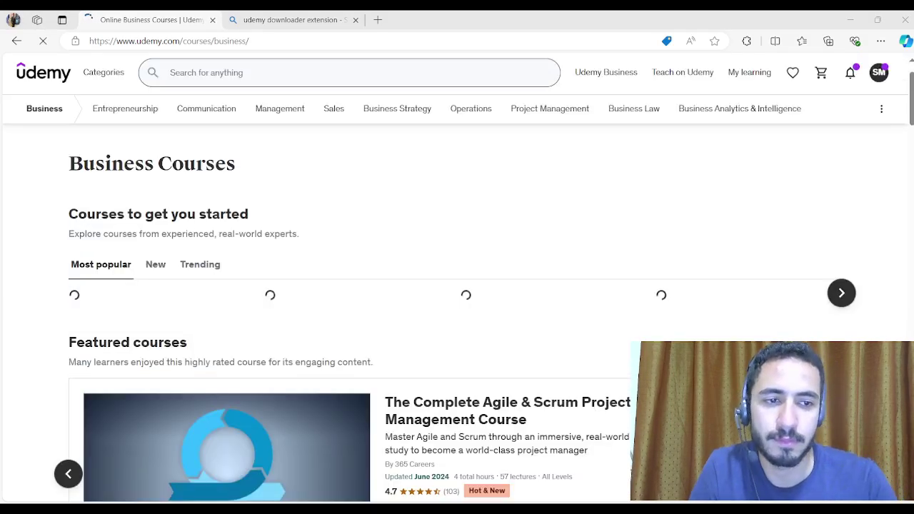
scroll(1, 236, down, 6)
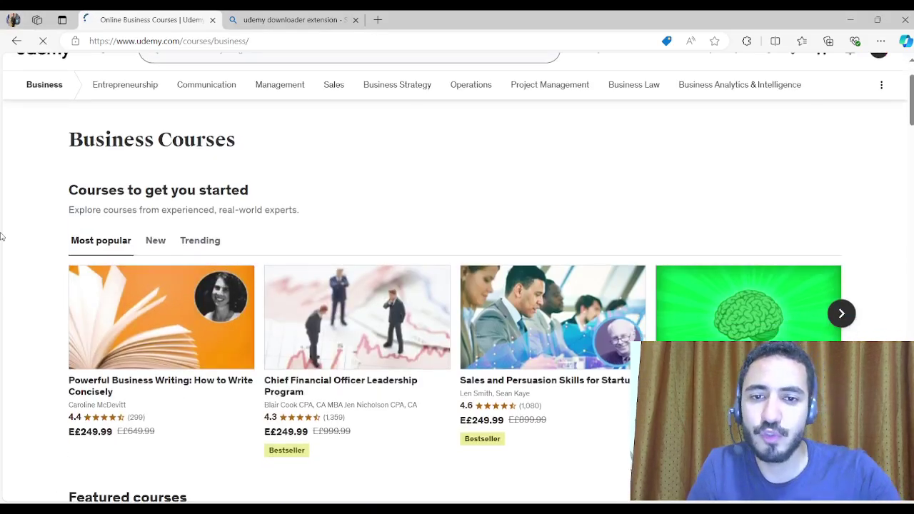
scroll(2, 236, down, 8)
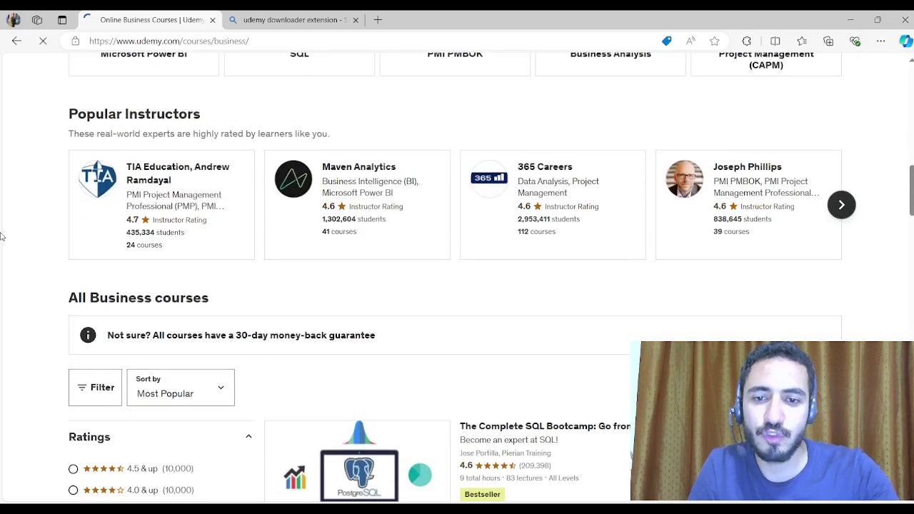
scroll(1, 236, down, 2)
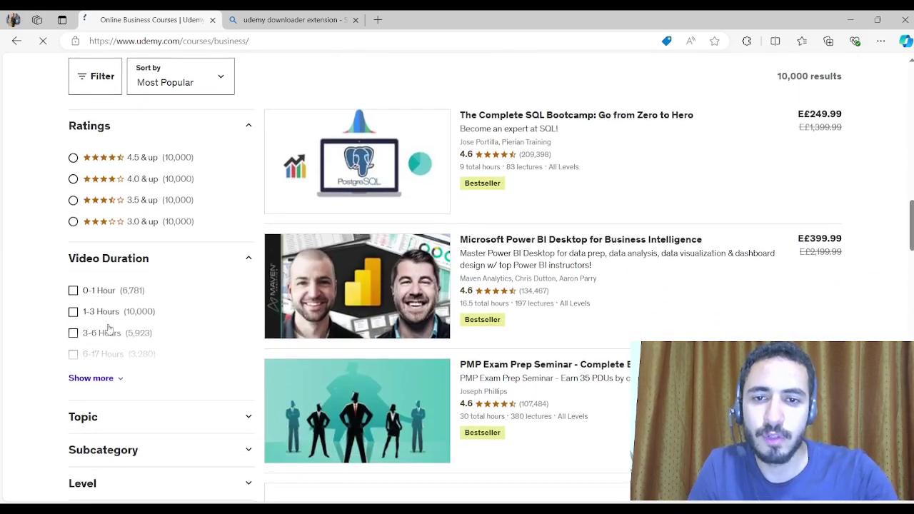
scroll(2, 404, down, 2)
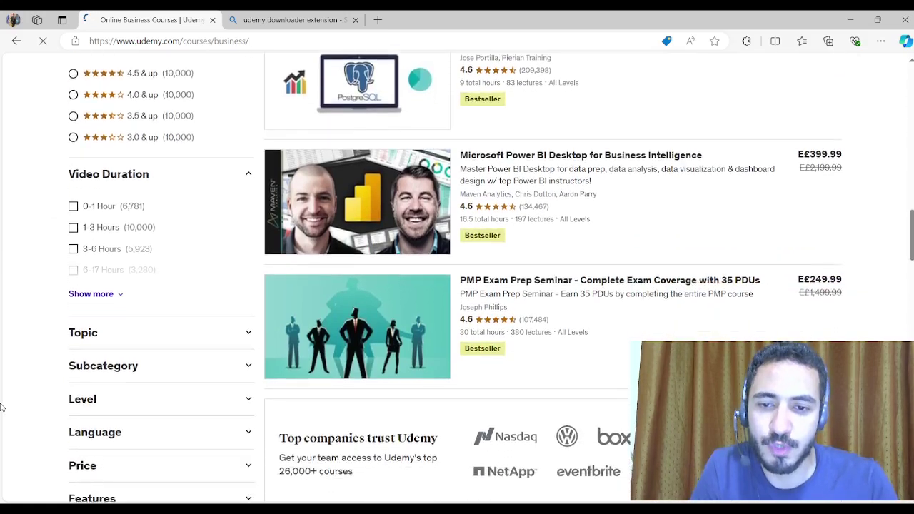
scroll(2, 408, down, 1)
click(98, 437)
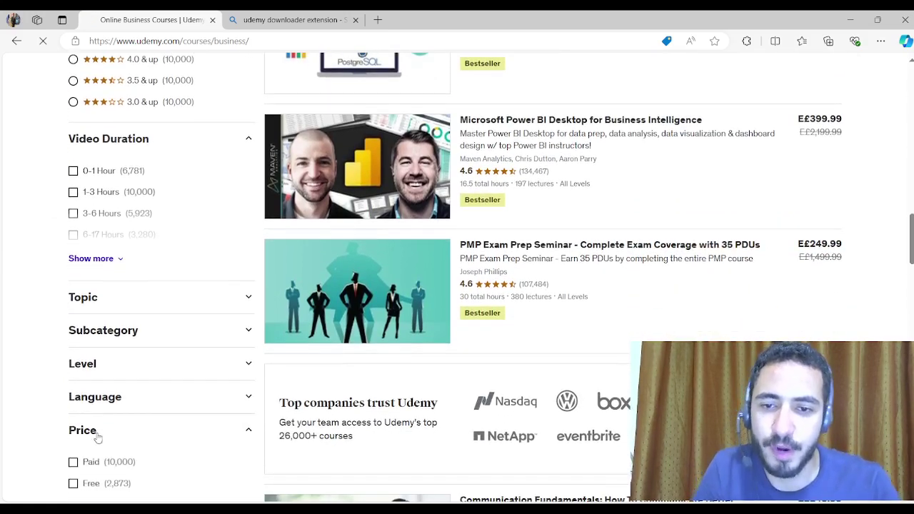
click(98, 487)
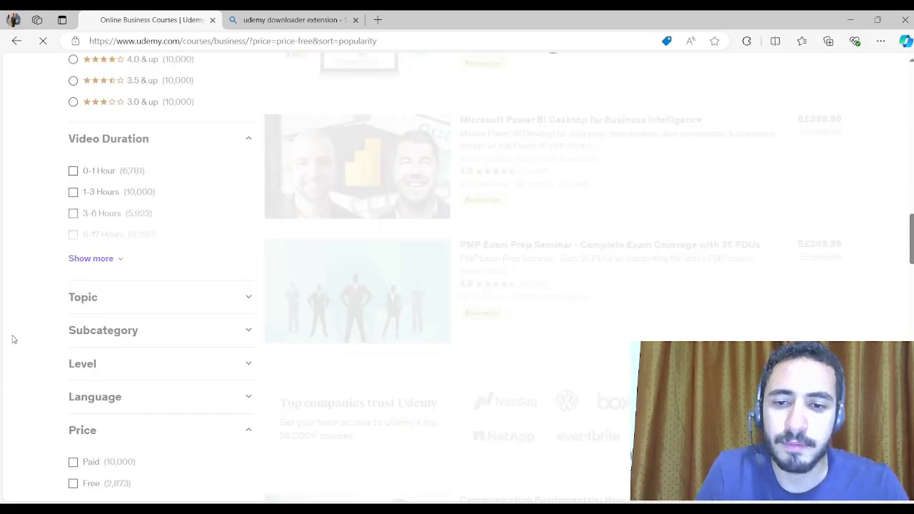
Step: Narrow the free Business courses to a video duration of 0-1 Hour and a rating of 4.5 & up
click(89, 173)
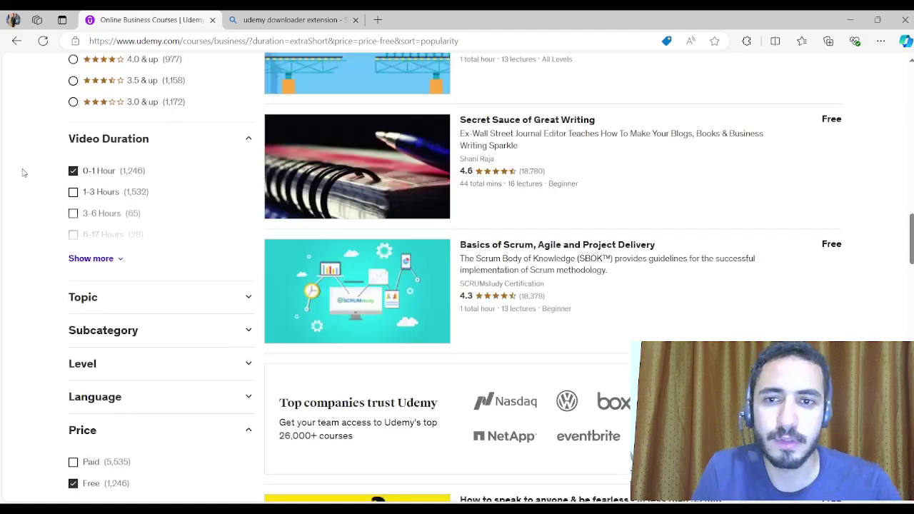
scroll(28, 170, up, 3)
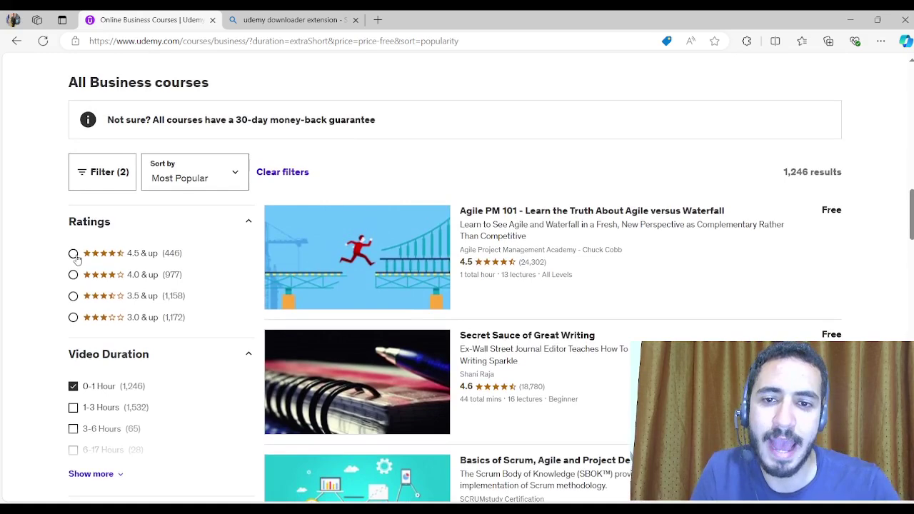
click(75, 255)
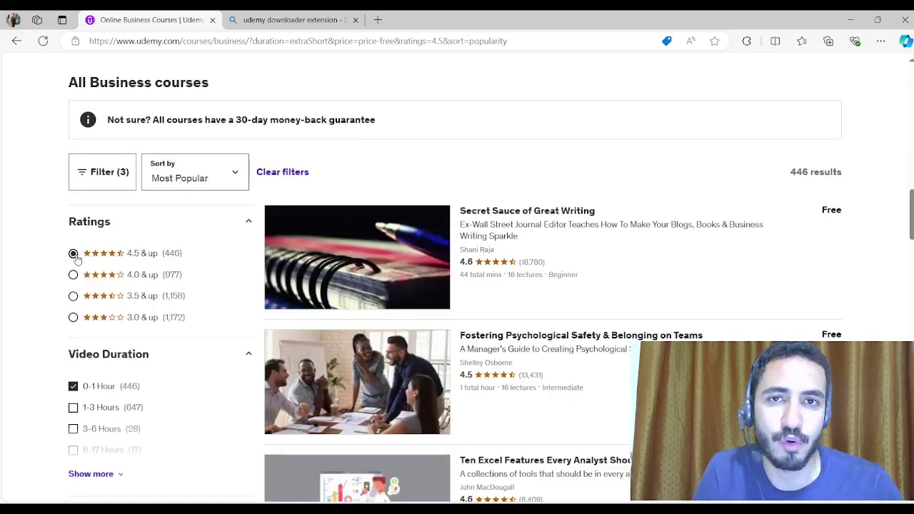
Step: Open the free course "Secret Sauce of Great Writing" and enroll in it
mouse_move(444, 234)
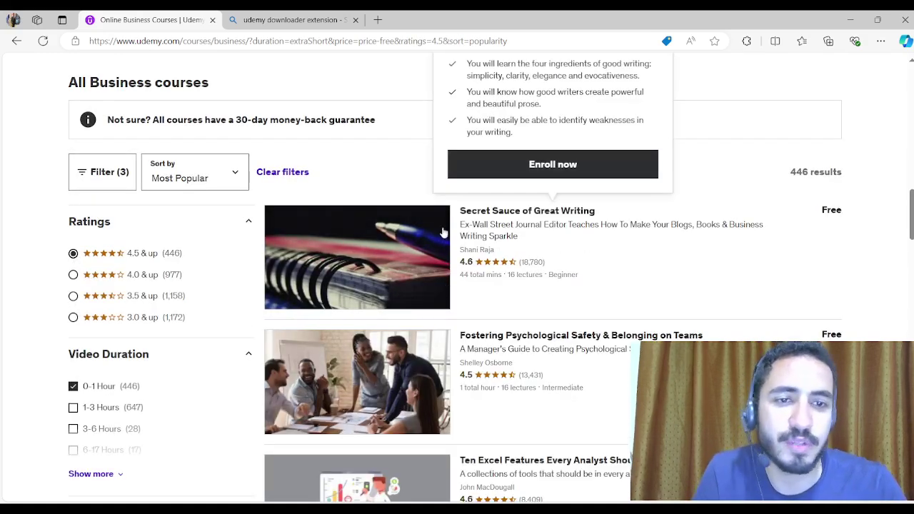
click(398, 235)
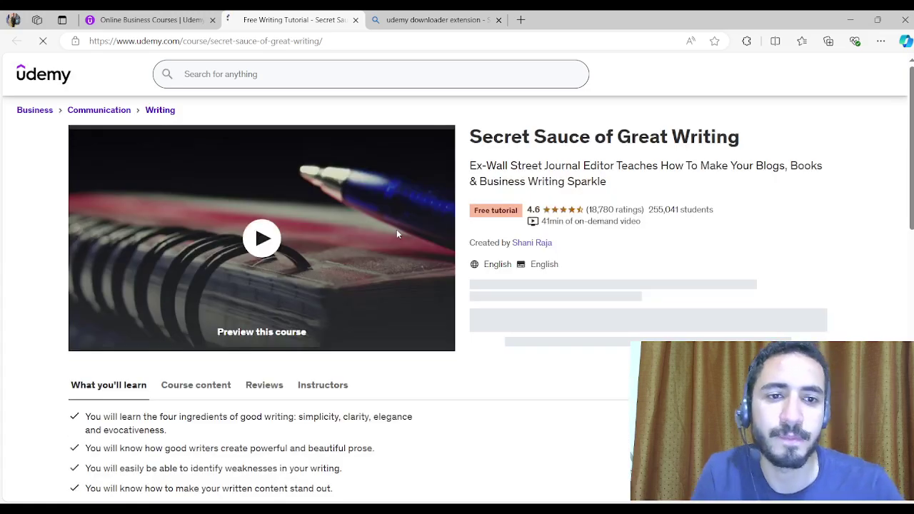
scroll(398, 234, down, 3)
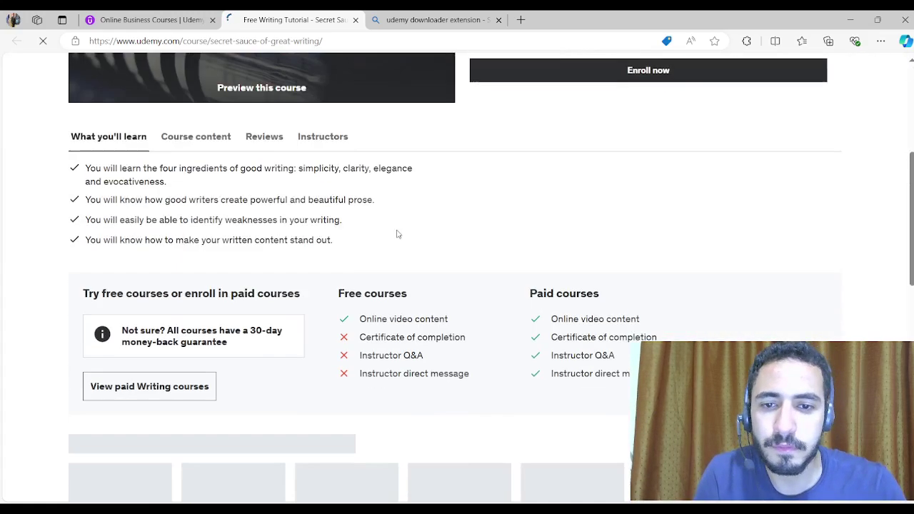
scroll(398, 234, up, 2)
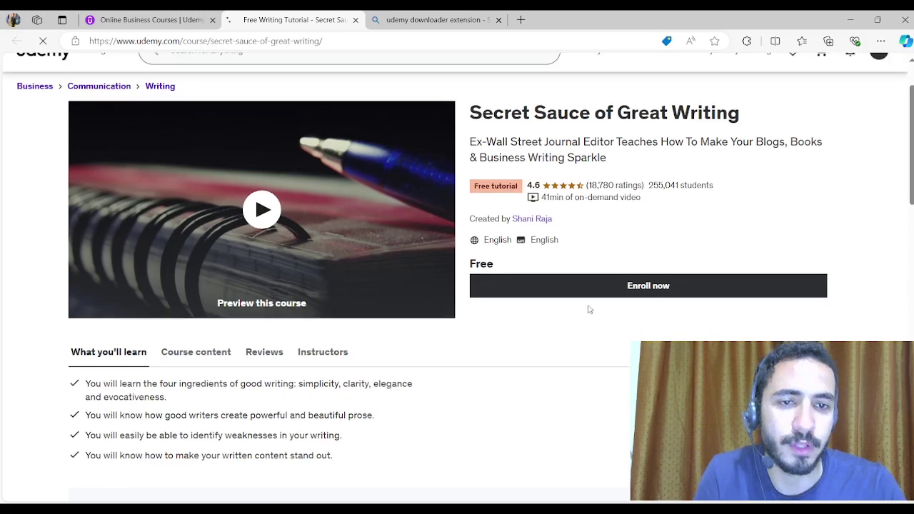
click(584, 295)
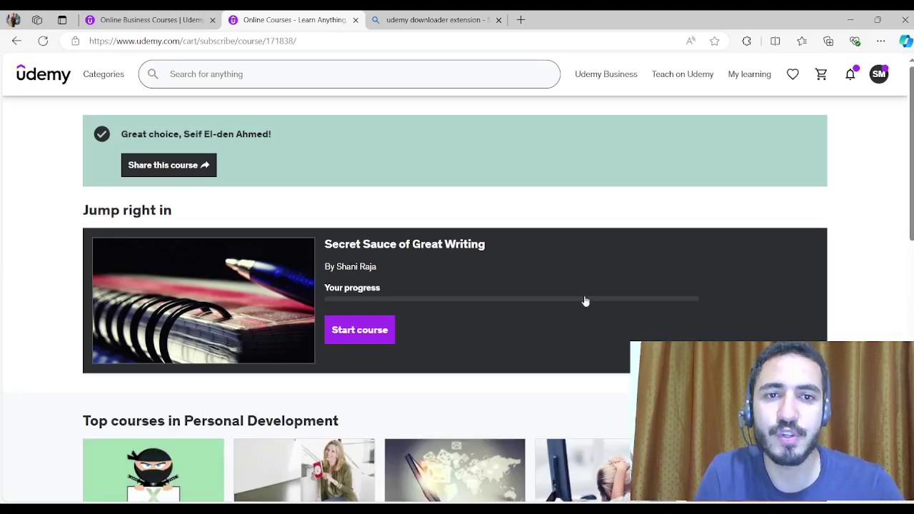
Step: Open the Udemy Downloader page on Microsoft Edge Add-ons from the existing "udemy downloader extension" search results
click(428, 19)
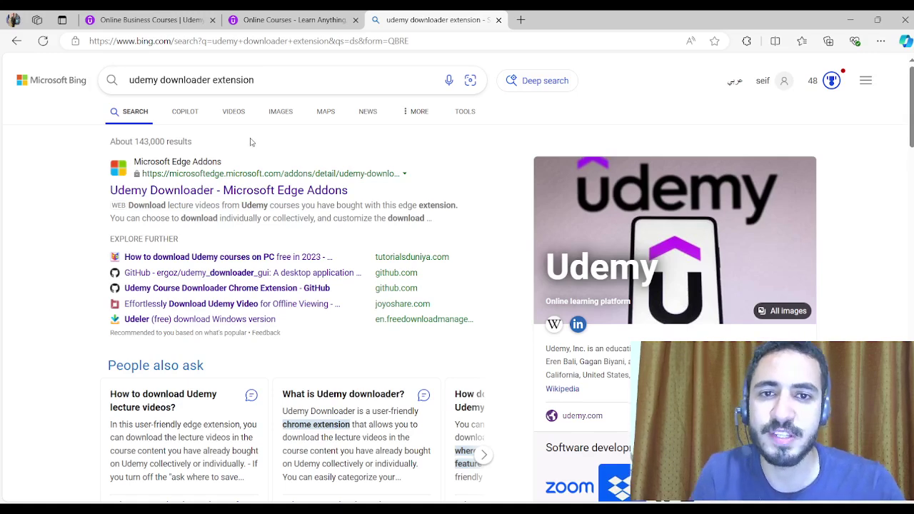
click(256, 189)
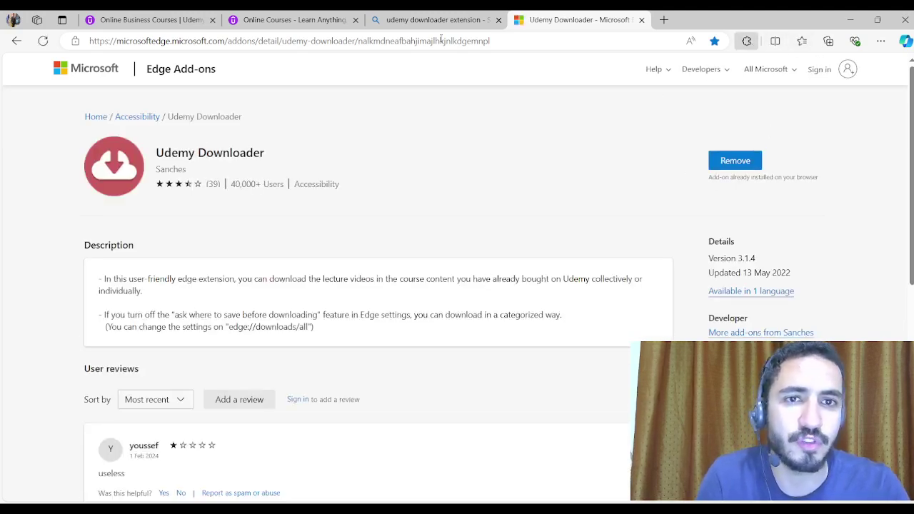
Step: Switch to the Udemy Downloader extension, list the enrolled courses and get the video list of "Secret Sauce of Great Writing"
click(323, 16)
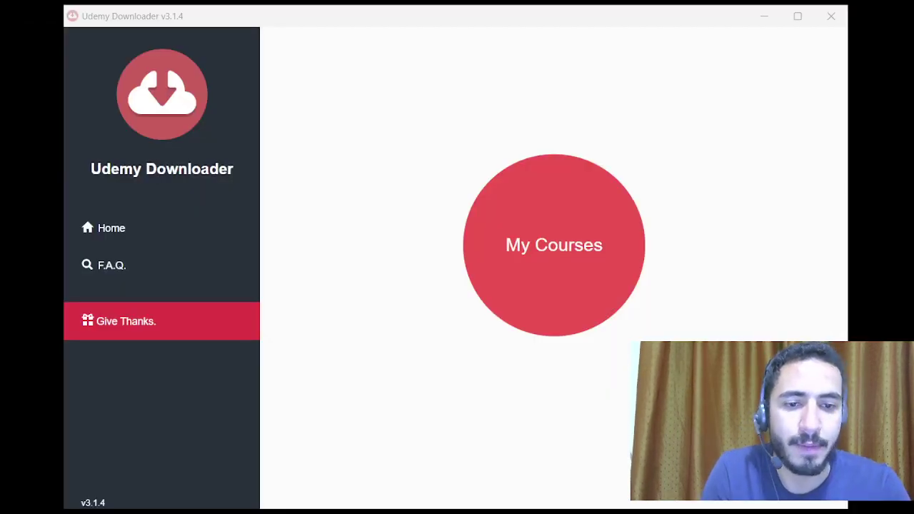
click(545, 227)
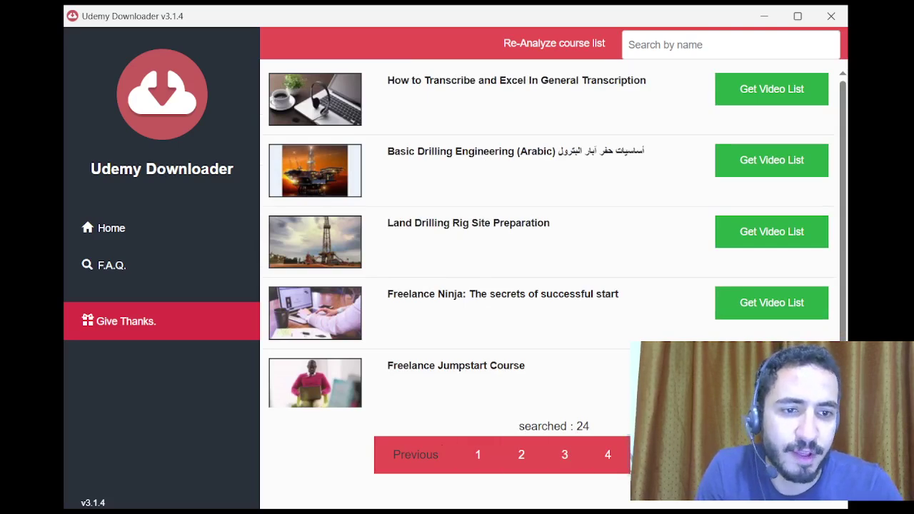
click(620, 451)
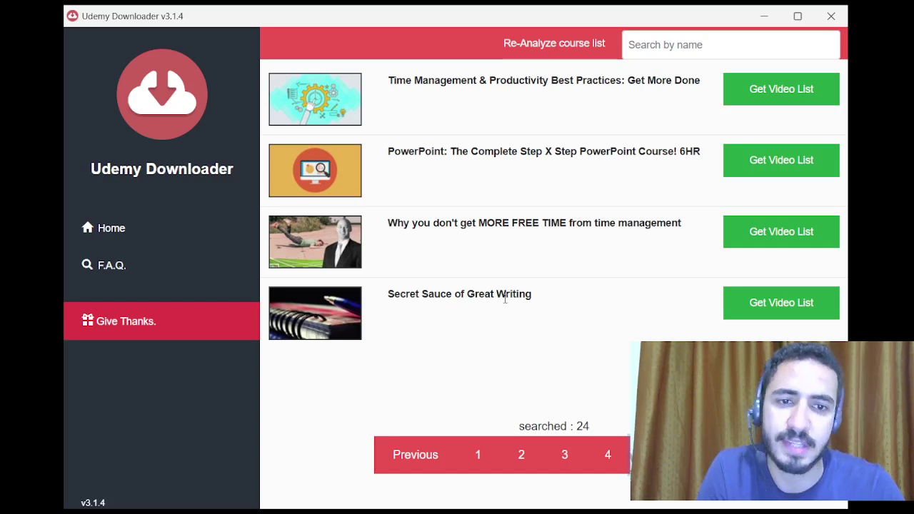
drag(393, 296, 538, 295)
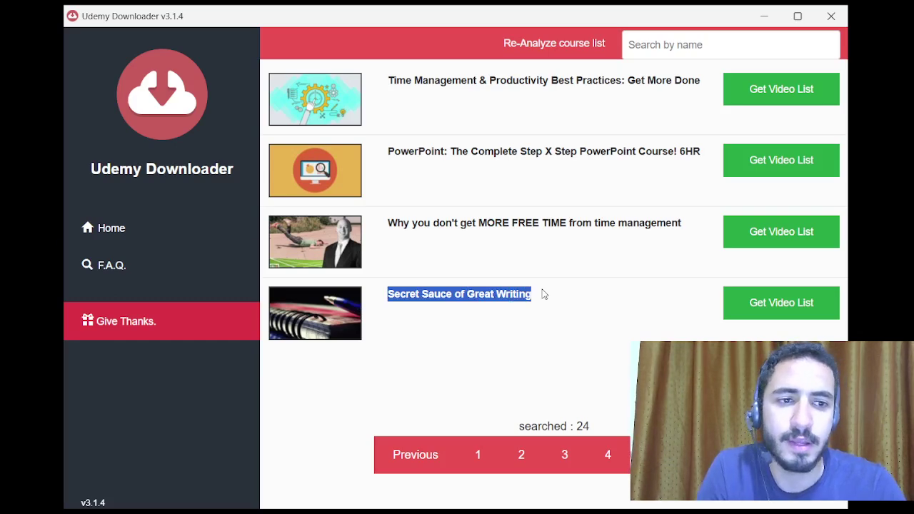
click(747, 312)
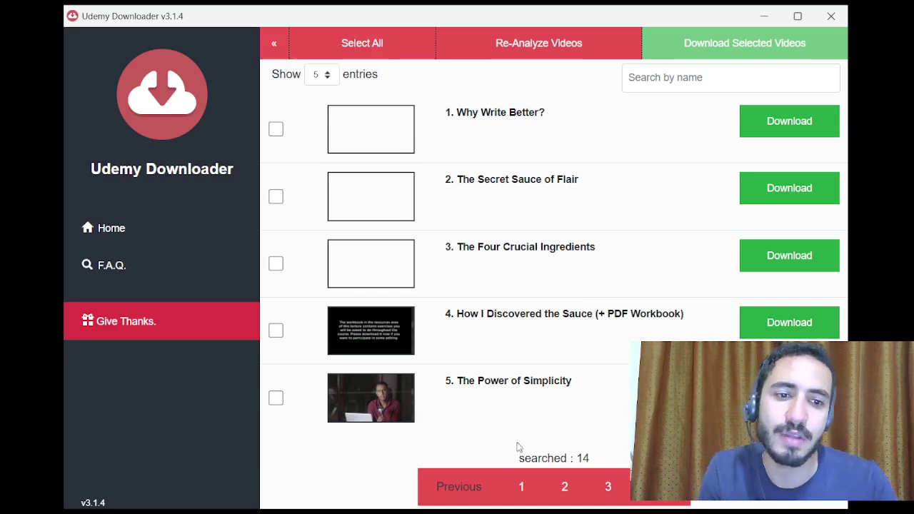
double_click(582, 457)
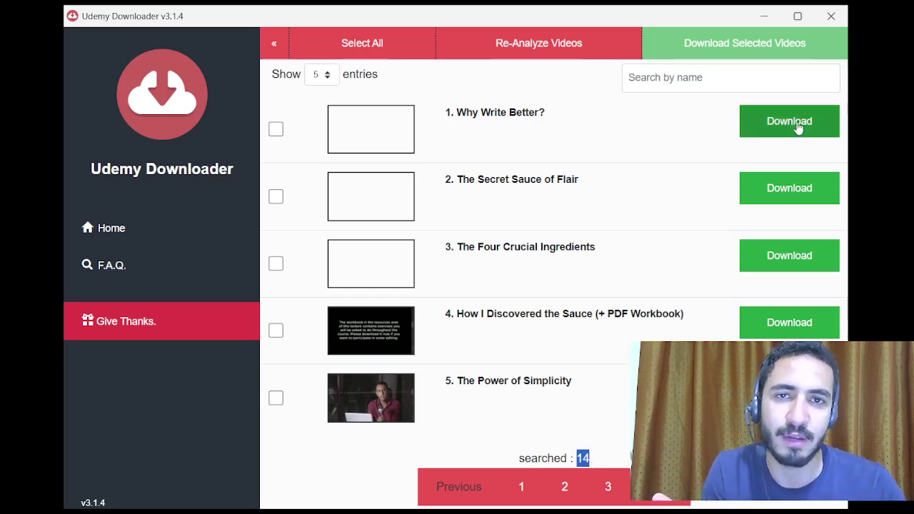
click(277, 130)
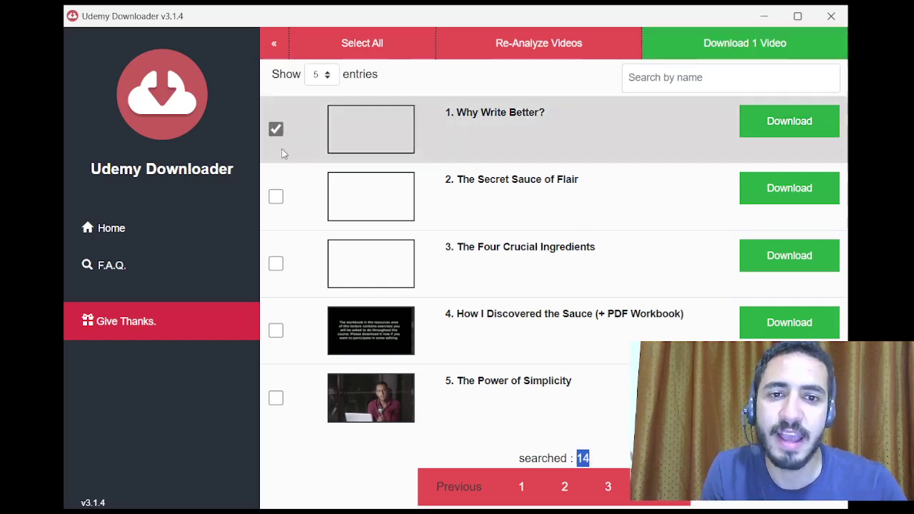
click(277, 198)
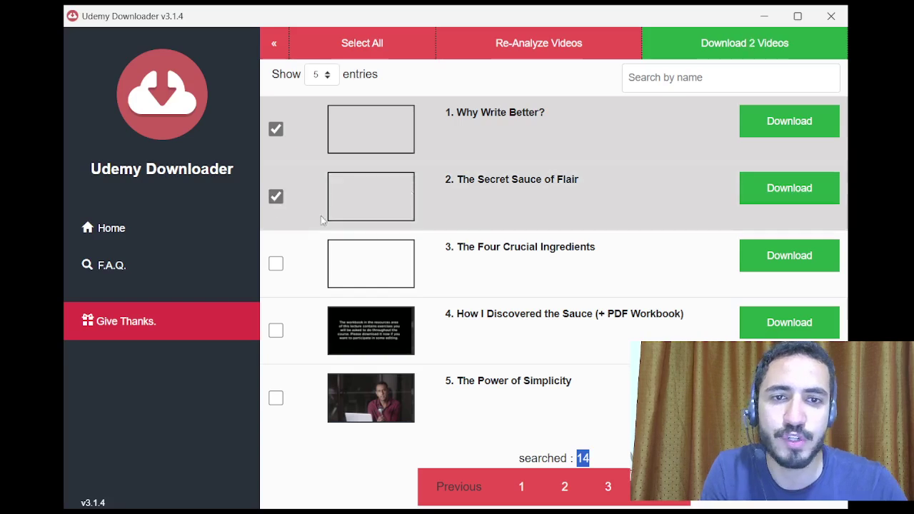
click(395, 55)
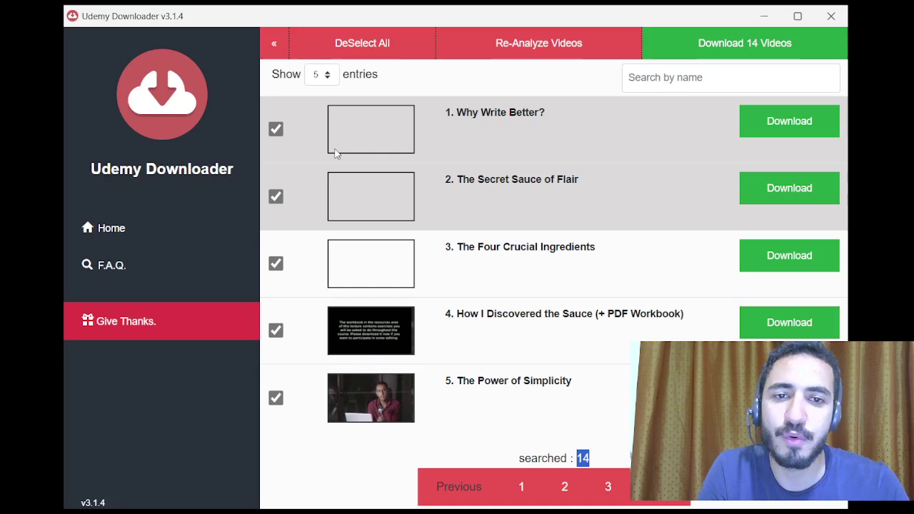
click(370, 50)
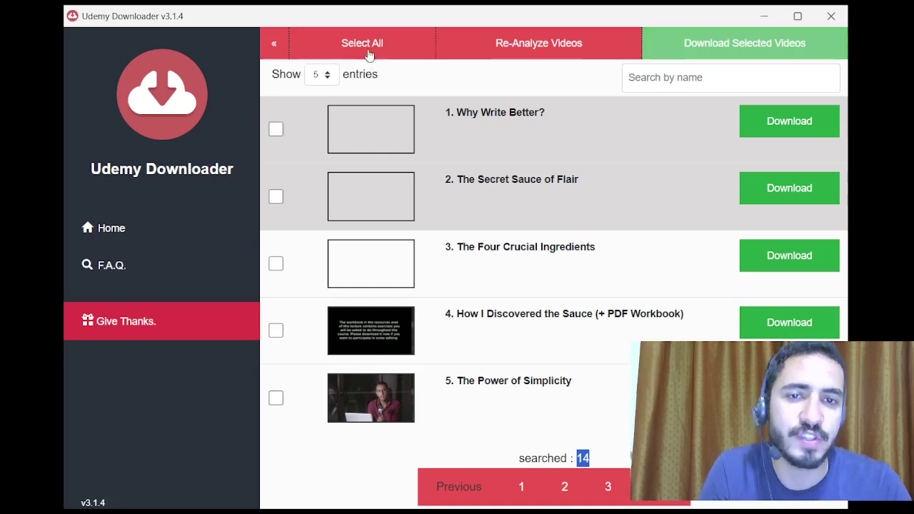
Step: Select the video "1. Why Write Better?" and start its individual download
click(275, 130)
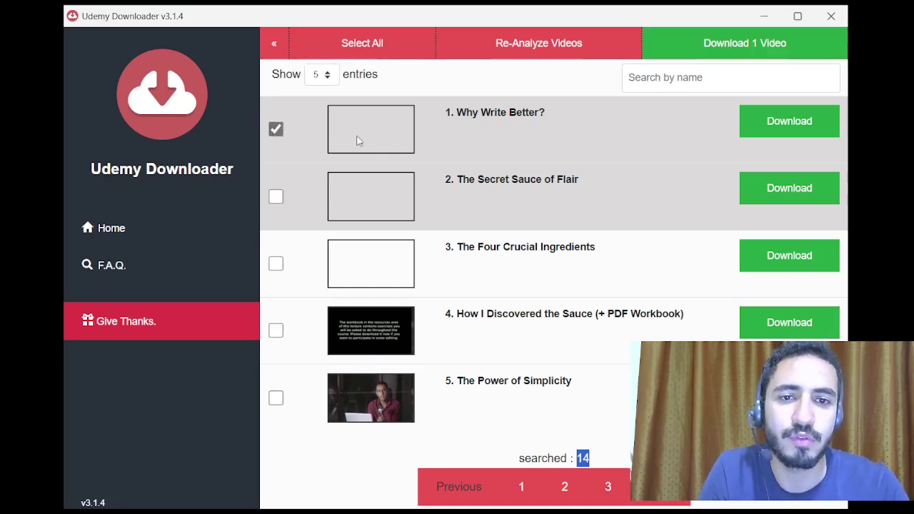
click(774, 120)
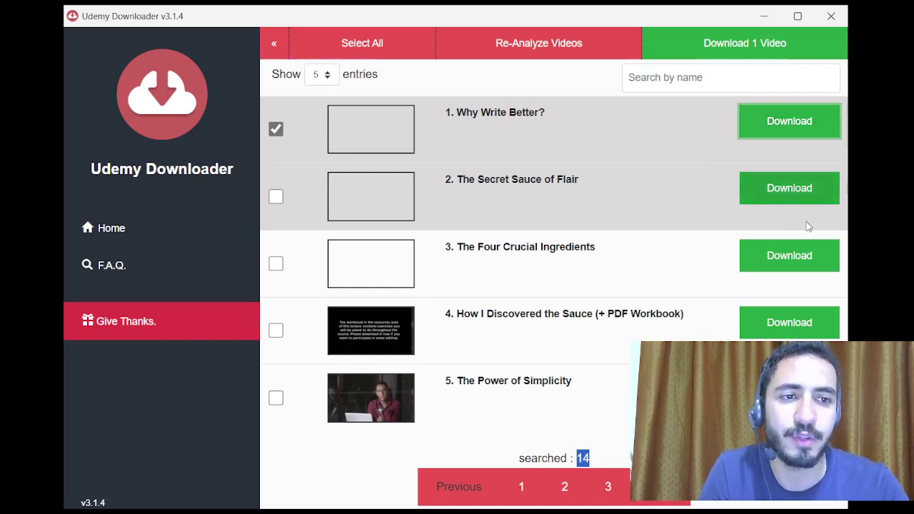